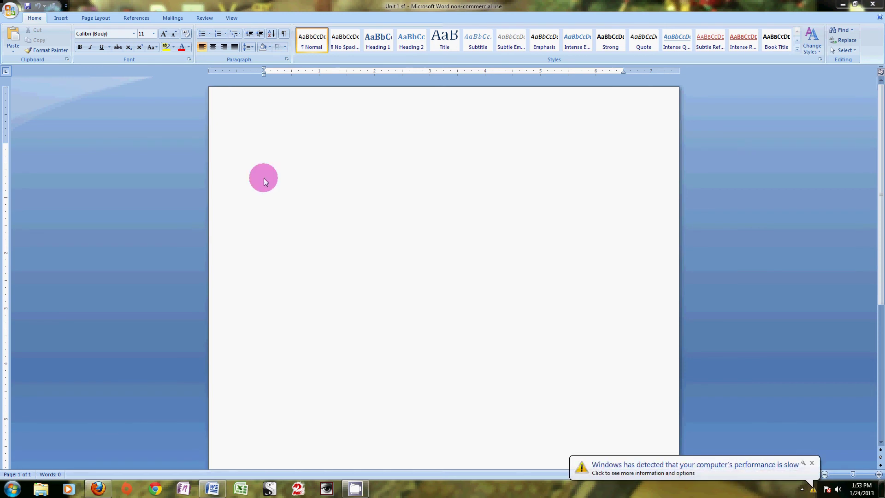
- Type the student's name, the date January 24, 2013, and start line '1. November -'
left_click(264, 178)
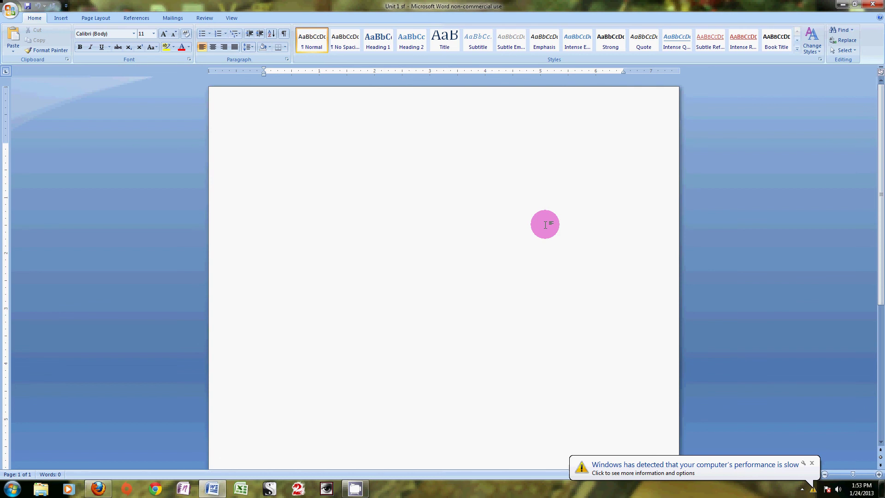
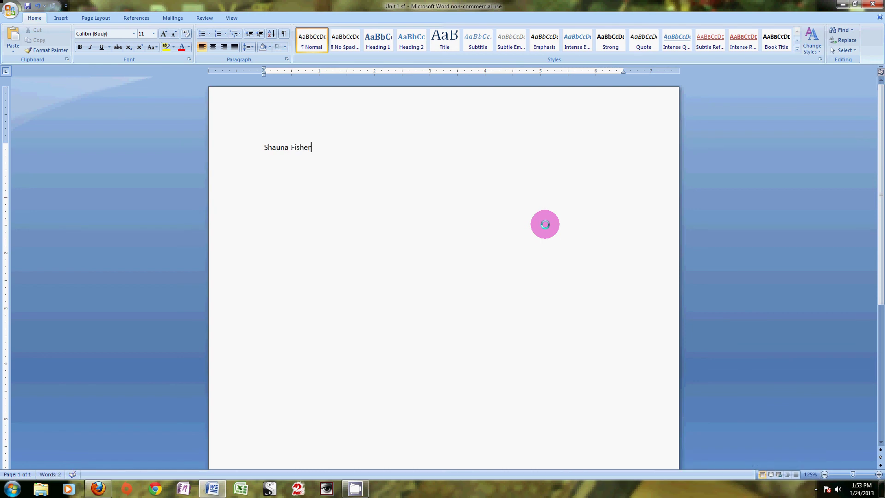
key("Return")
type("Janua")
type("ry 24")
type(", 201")
type("3")
type("1.")
type("N")
type("ovember")
type(" -")
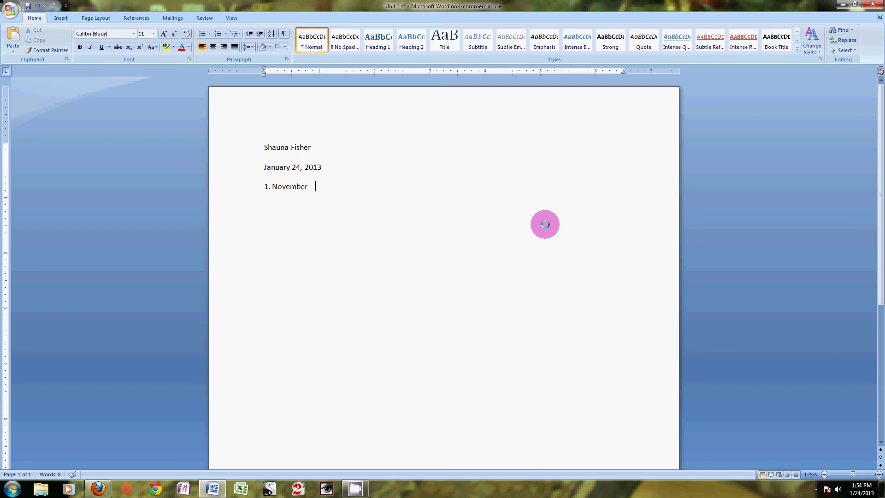
- Finish line 1 with 'Her birthday is in November.', capitalising November, then begin a new line
type("Her birthday is in november.")
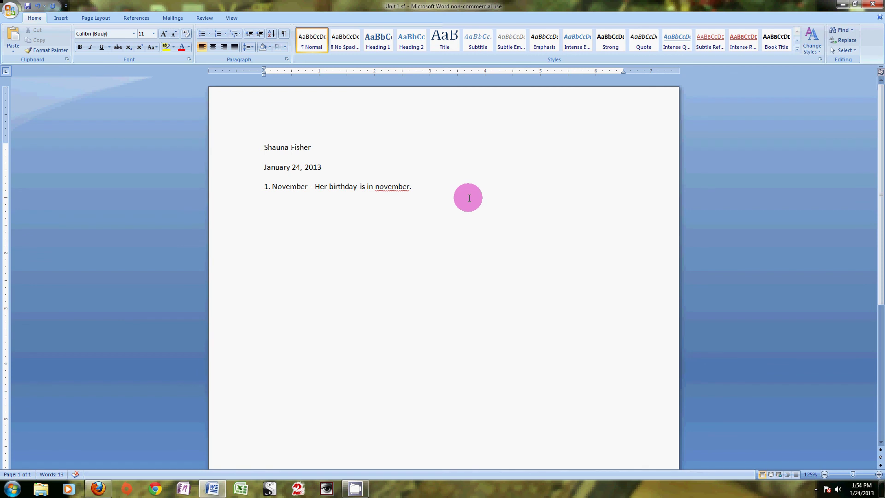
key("BackSpace")
type("N")
key("BackSpace")
type("n")
key("End")
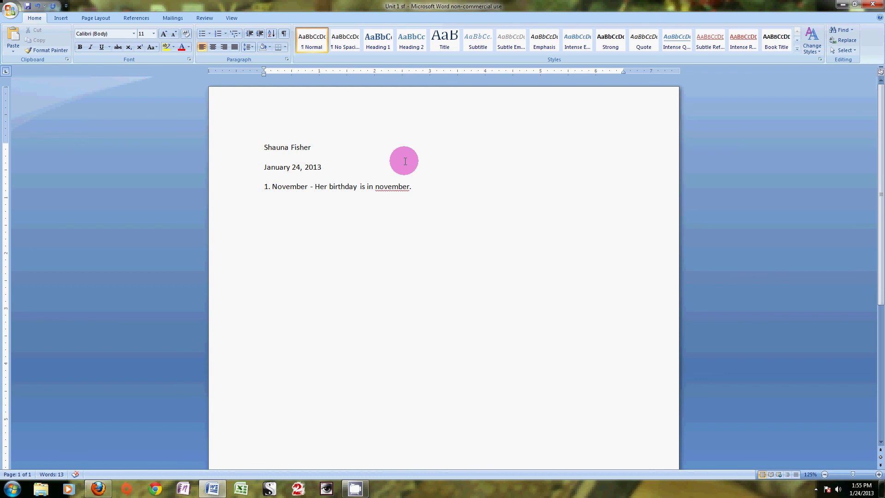
left_click(379, 187)
key("BackSpace")
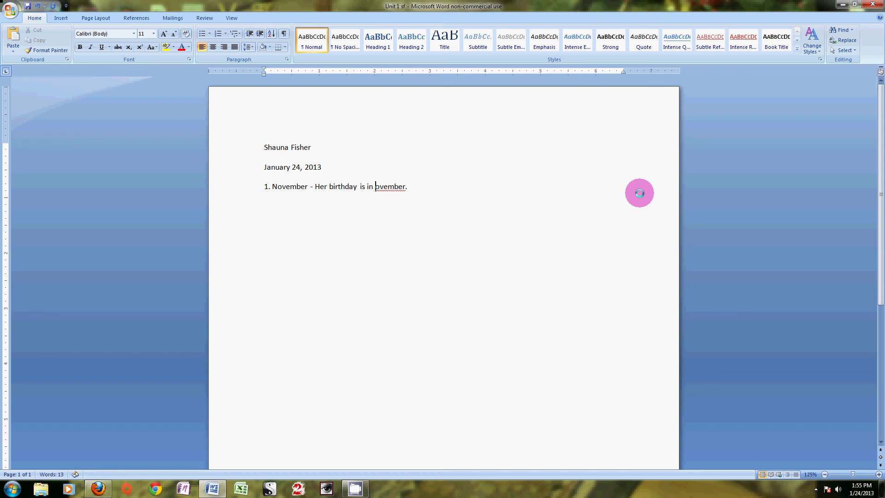
type("N")
key("Return")
- Type '2. running - He was running on the playground.', fixing the misspelled 'runing'
type("2. ru")
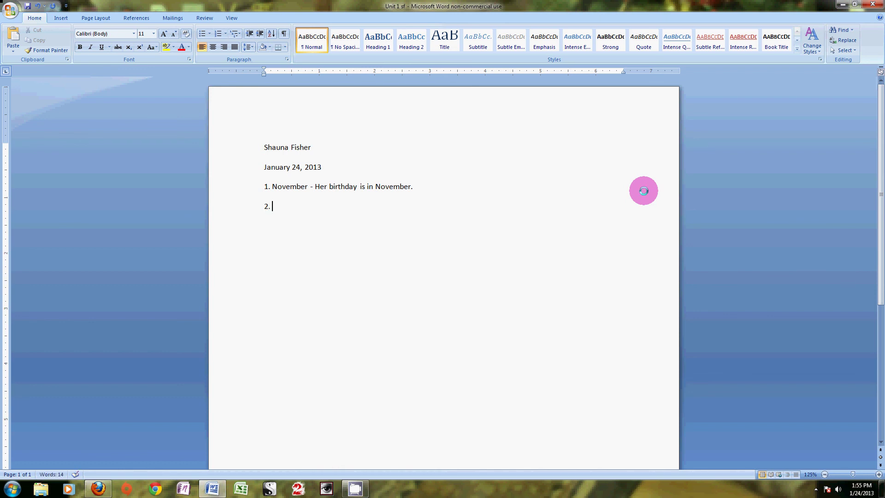
type("nning")
type("- He was runing on the pla")
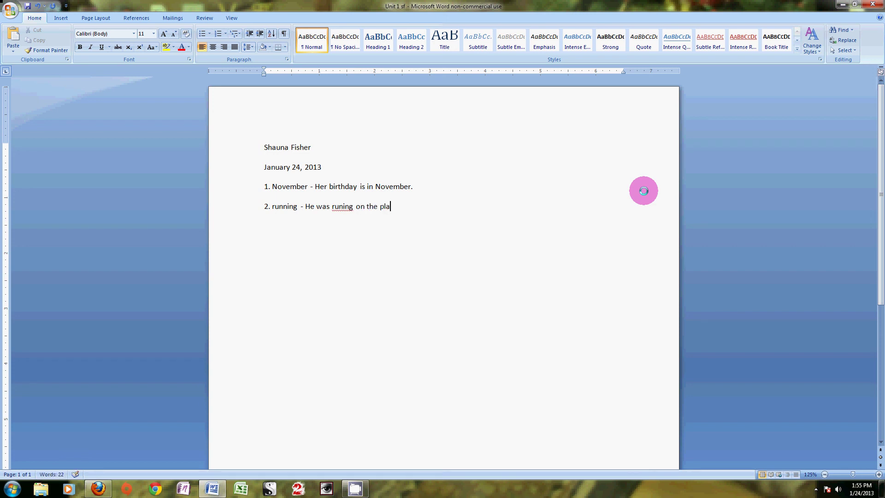
type("yground.")
key("BackSpace")
key("ctrl+Left")
key("ctrl+Left")
key("ctrl+Left")
key("ctrl+Left")
key("Left")
type("n")
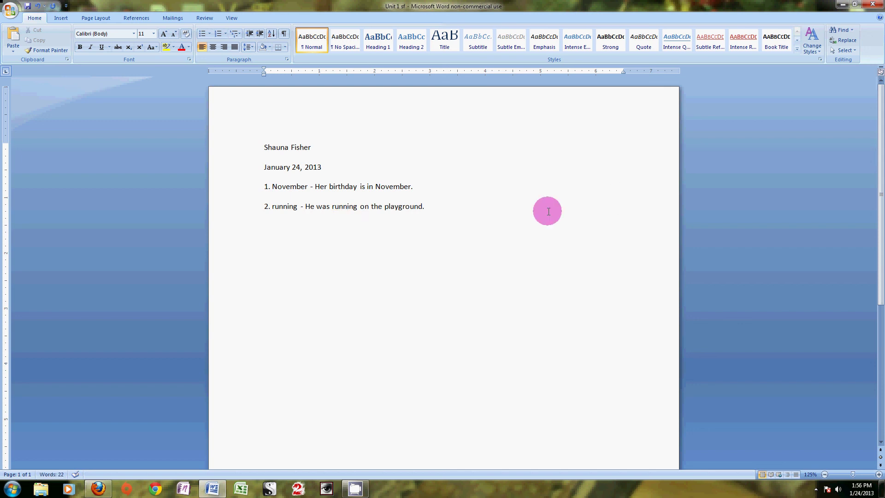
- Add a third line: '3. tomorrow - i will turn in my homework tomorrow'
left_click(488, 211)
key("Return")
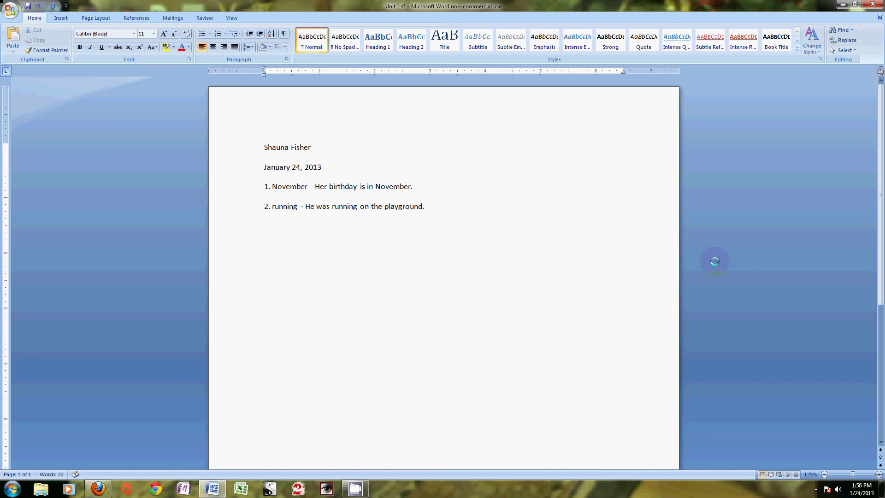
type("3.")
type("tomorrow - i will turn in my homework tomorrow.")
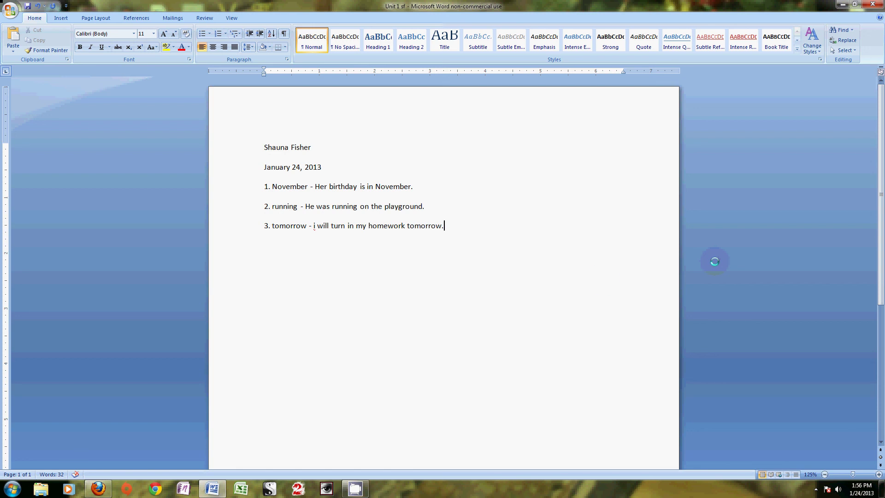
left_click(311, 233)
- Replace the lowercase i in line 3 with a capital I
left_click(449, 286)
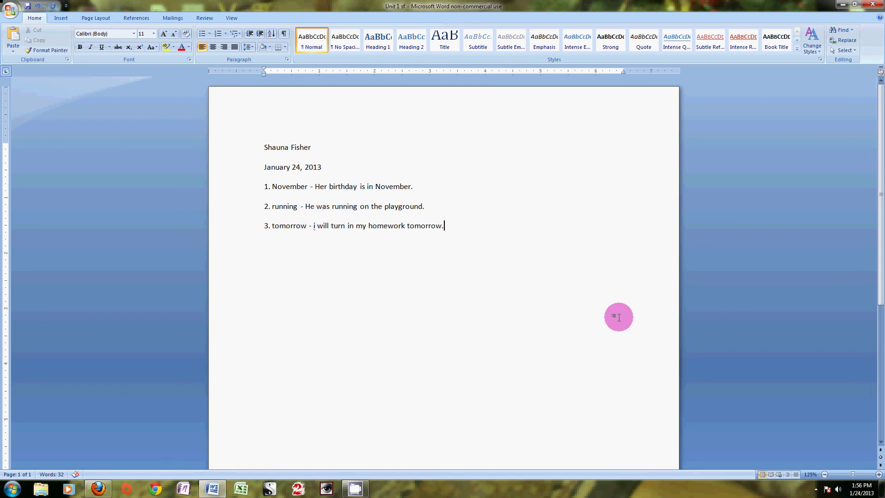
left_click(315, 226)
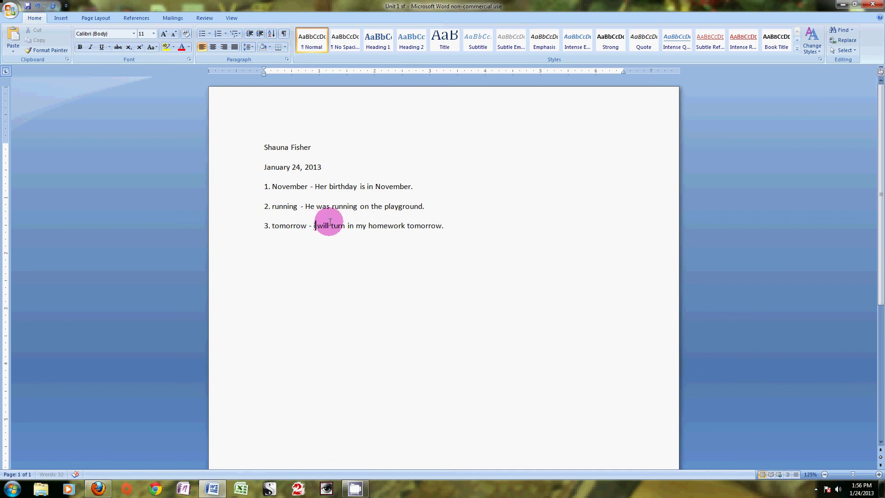
key("Delete")
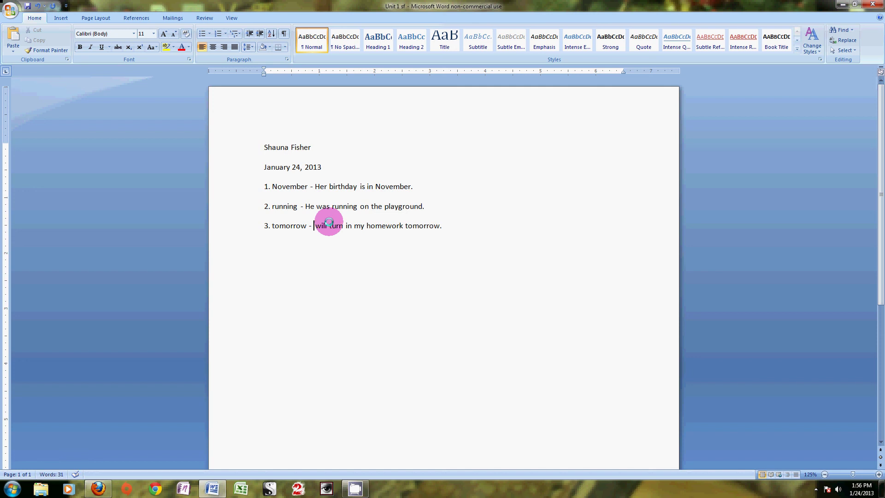
type("I")
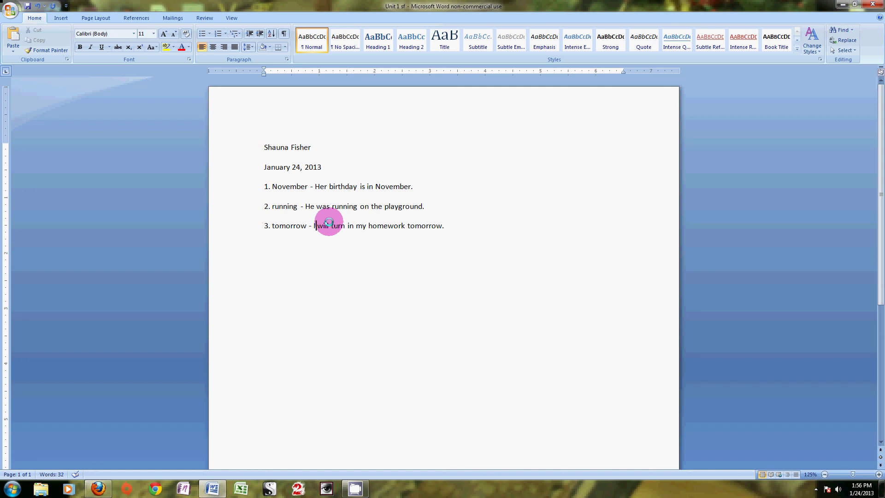
left_click(474, 229)
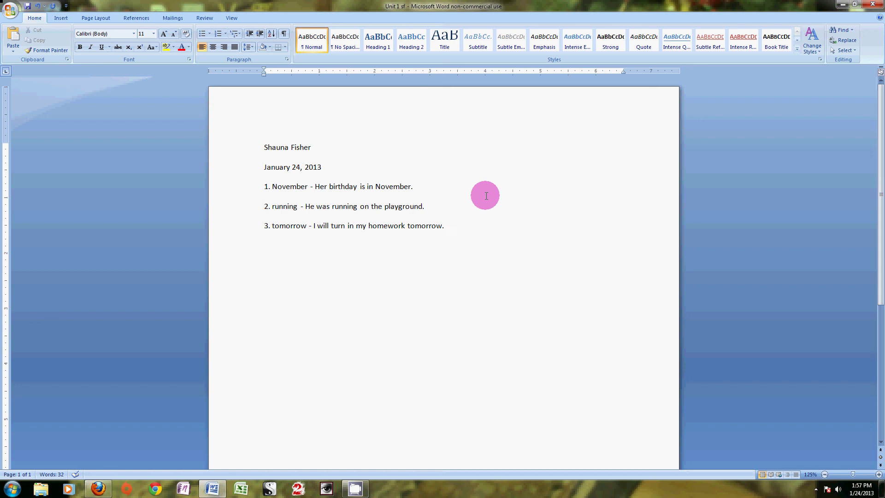
- Underline the spelling words November, running and tomorrow in the three sentences
left_click(393, 186)
double_click(390, 186)
left_click(819, 243)
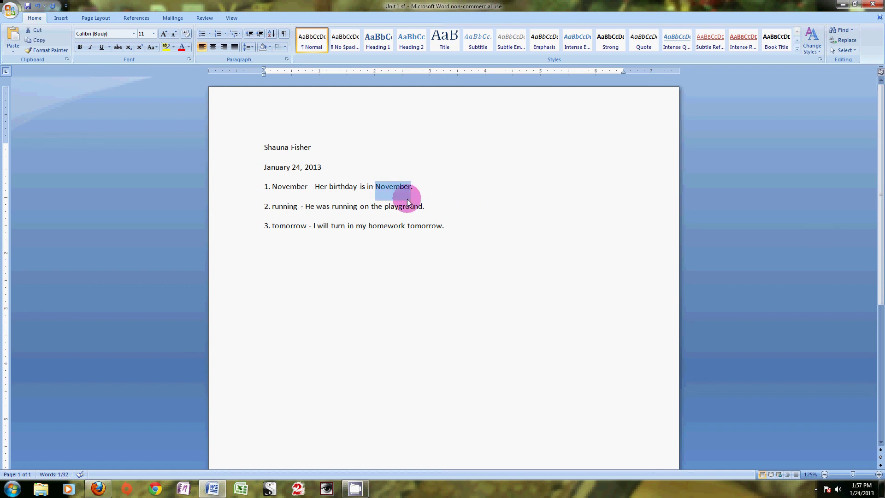
left_click(102, 47)
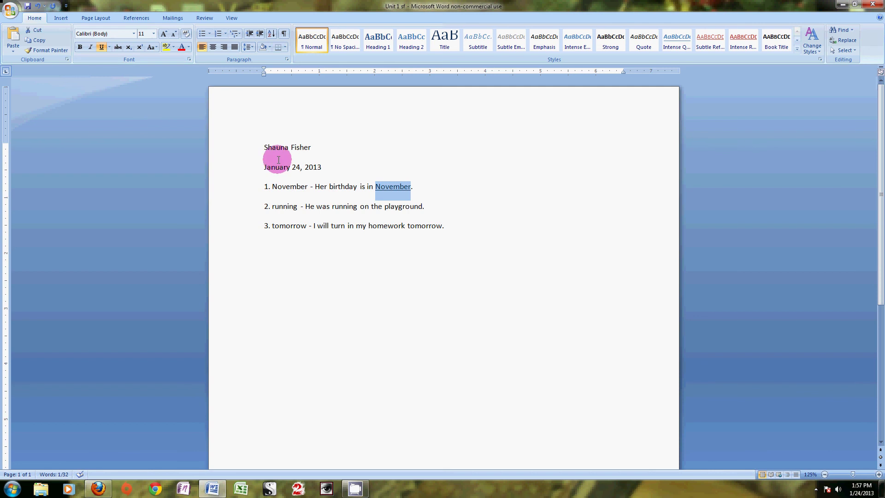
left_click(499, 199)
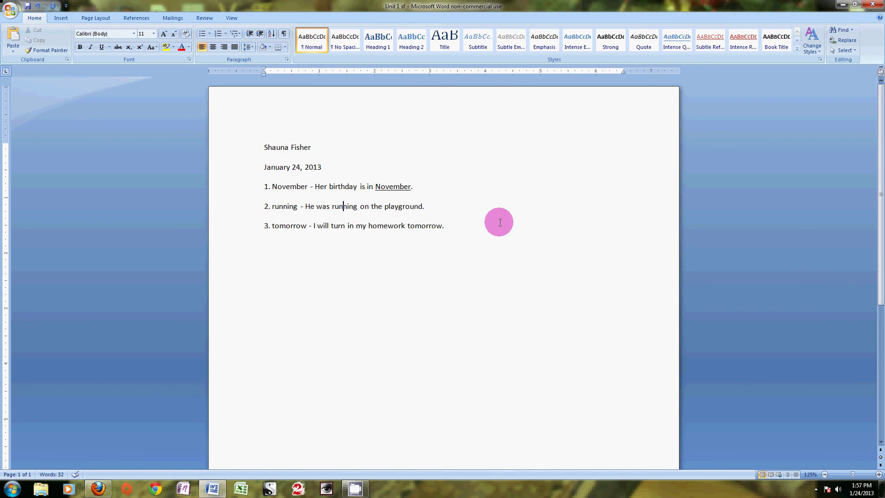
left_click(101, 47)
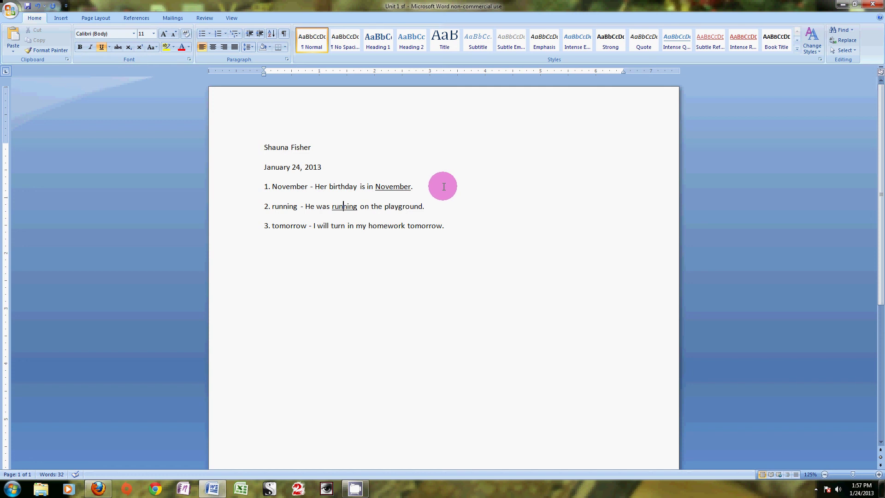
left_click(421, 225)
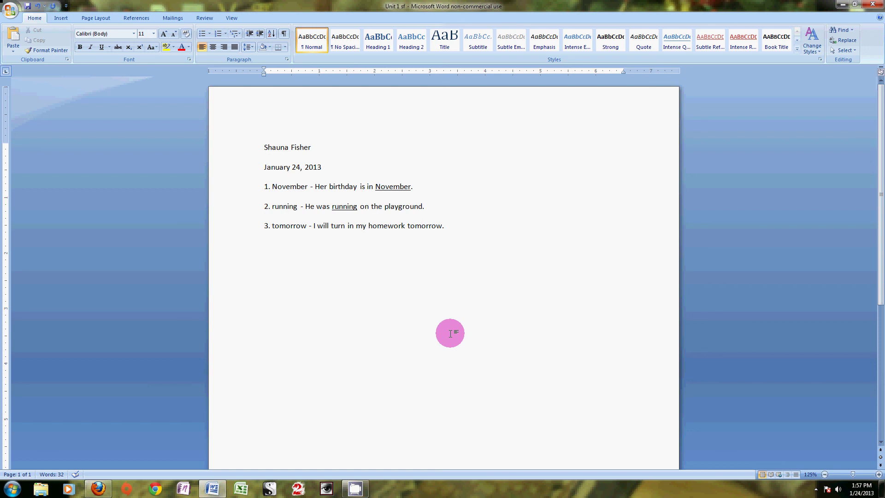
left_click(101, 47)
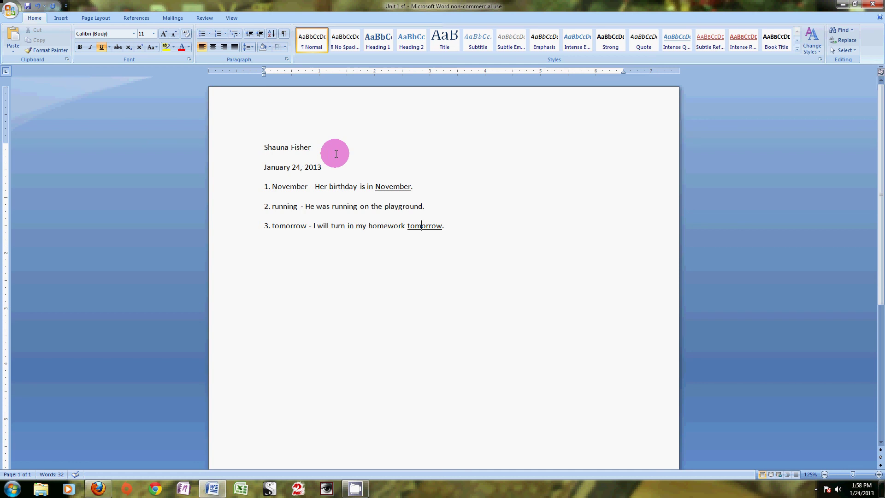
- Select the entire name line at the top of the page
left_click(316, 147)
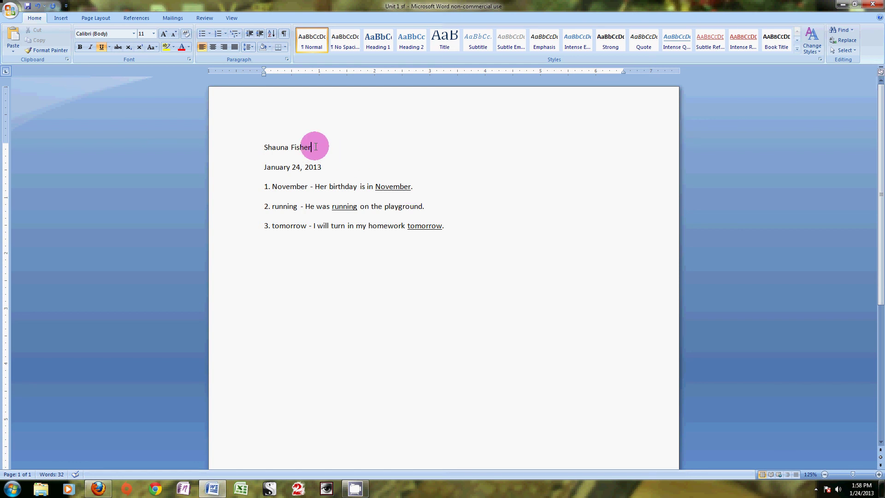
left_click_drag(316, 147, 258, 147)
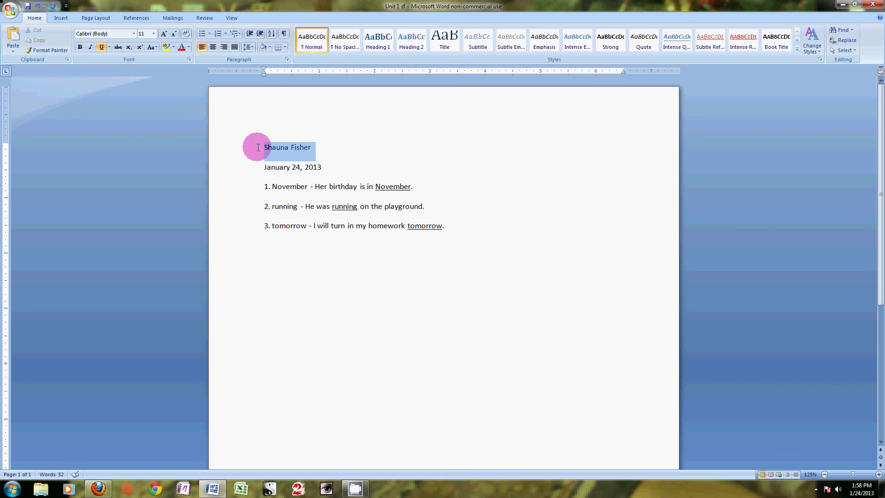
left_click(412, 151)
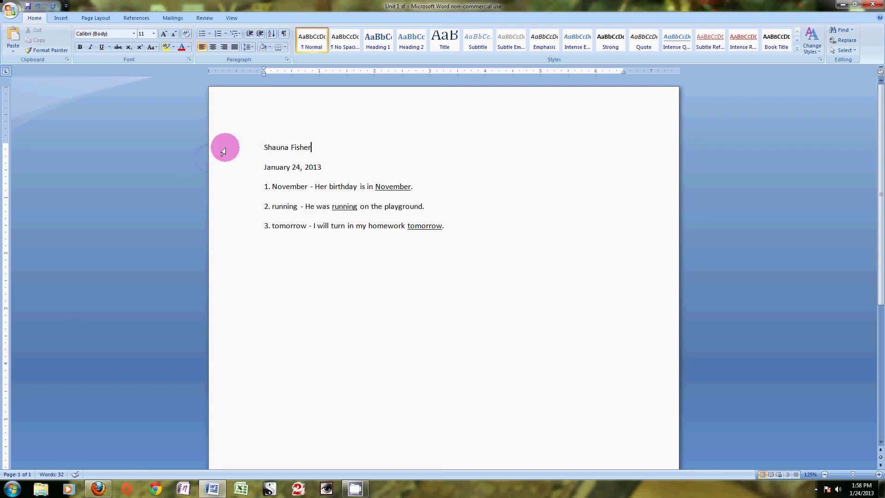
left_click(223, 151)
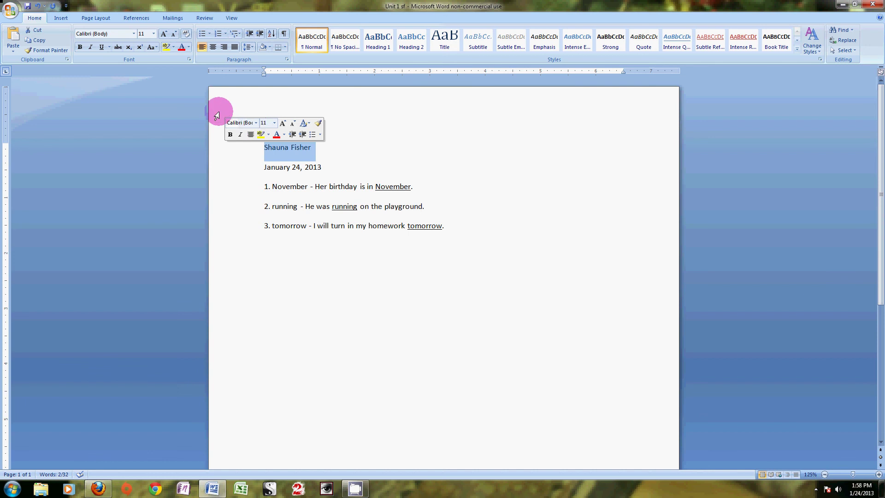
left_click(241, 150)
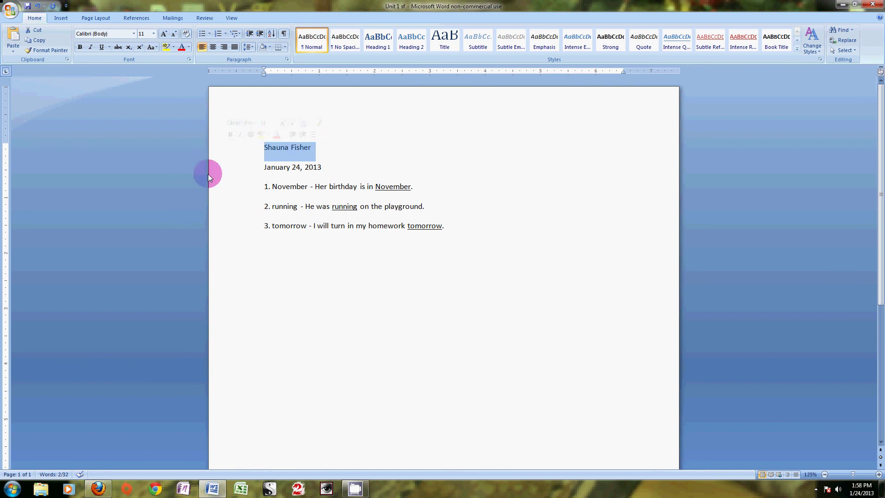
- Apply the Chocolate Dealer font to the selected name line
left_click(134, 34)
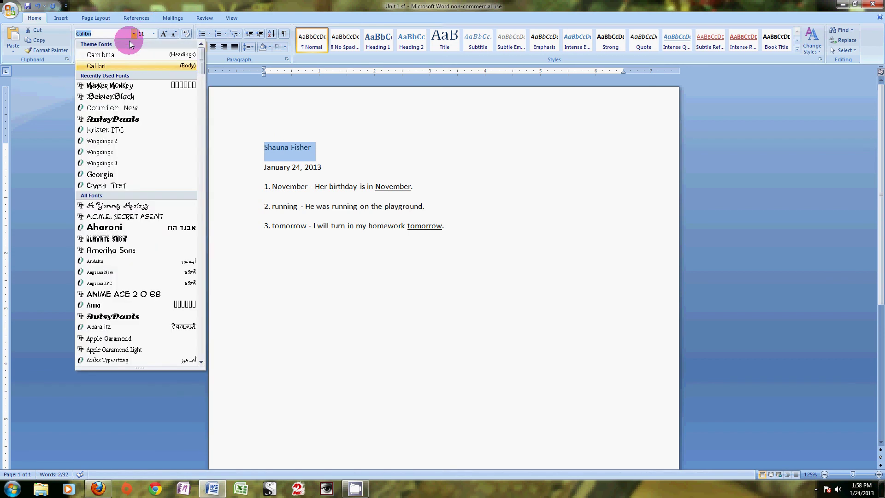
scroll(122, 152, "down", 8)
scroll(123, 115, "down", 10)
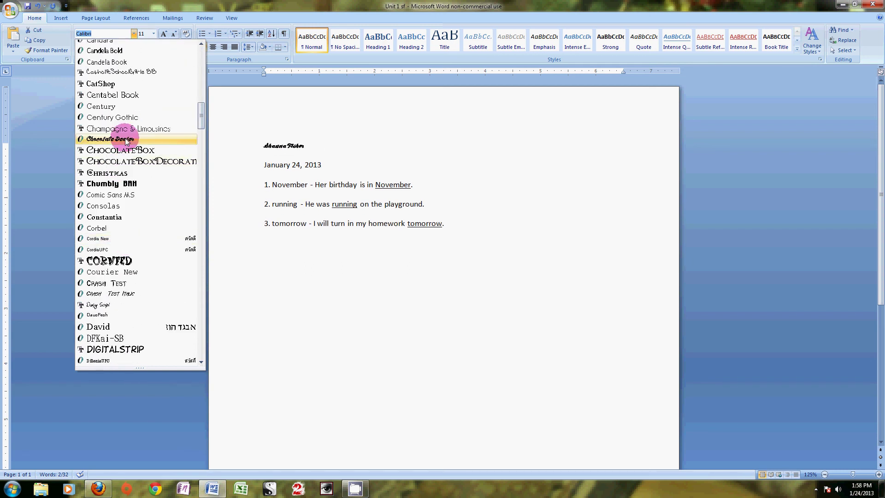
scroll(118, 142, "down", 3)
scroll(122, 146, "up", 2)
scroll(123, 147, "up", 2)
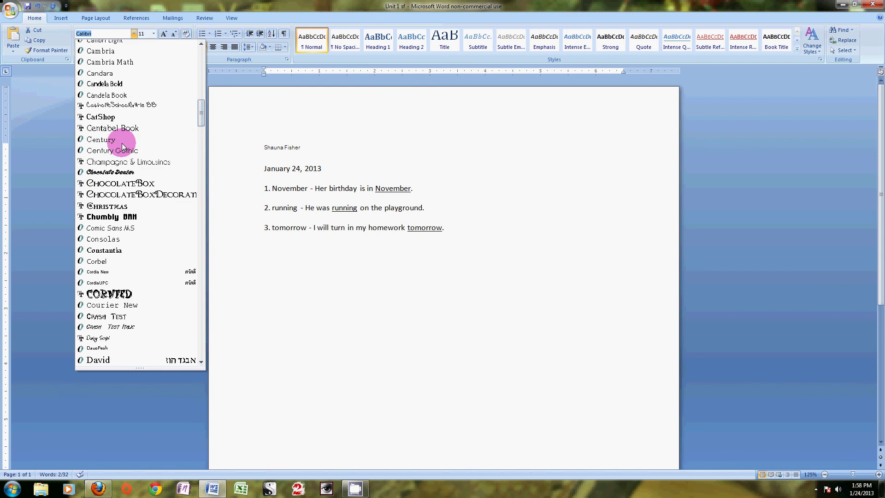
scroll(121, 147, "down", 20)
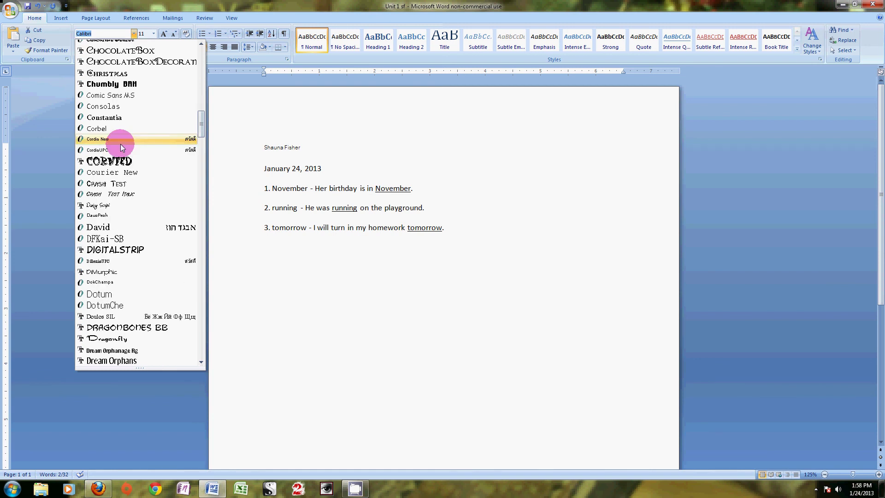
left_click_drag(200, 183, 187, 113)
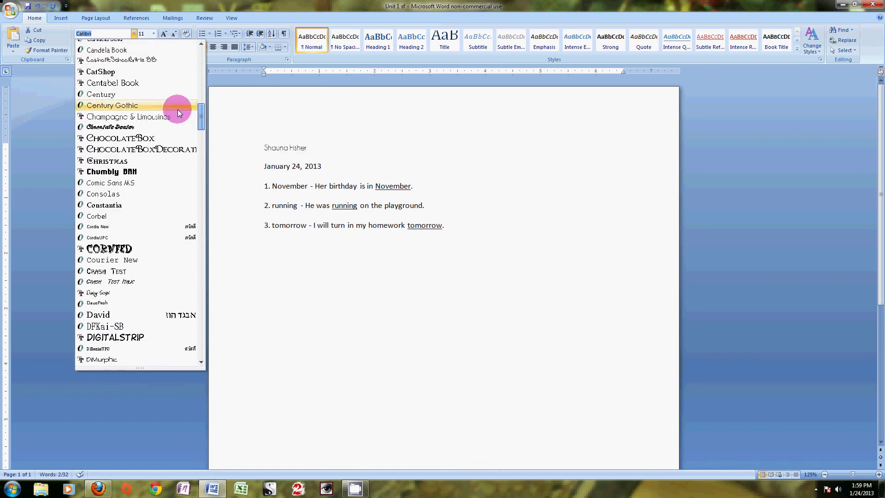
left_click(132, 127)
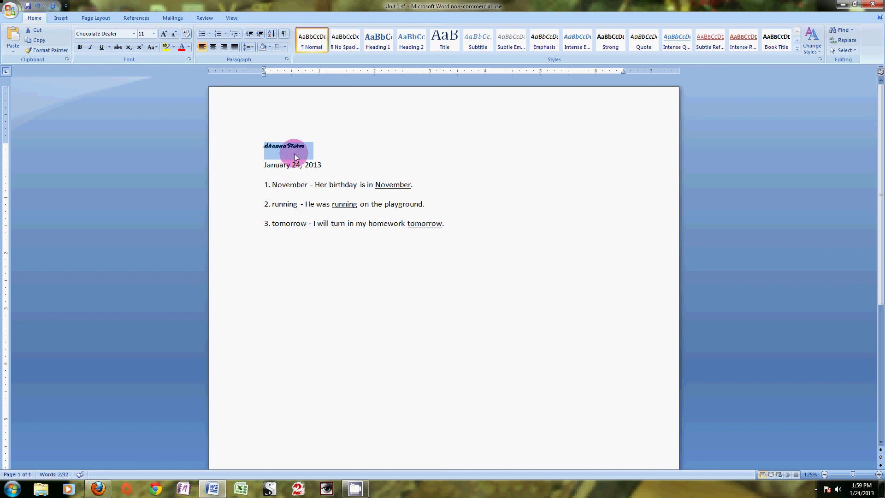
- Set the name to 36 point, then deselect it by clicking after the date
left_click(153, 33)
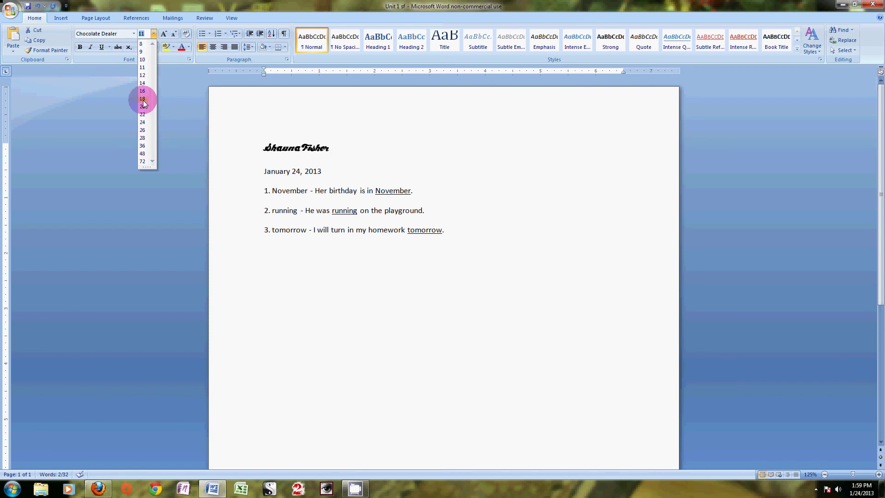
left_click(142, 145)
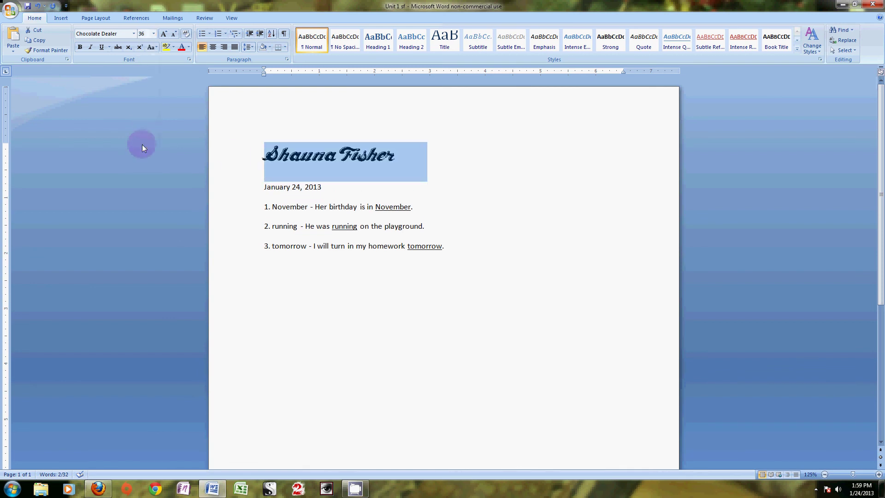
left_click(554, 197)
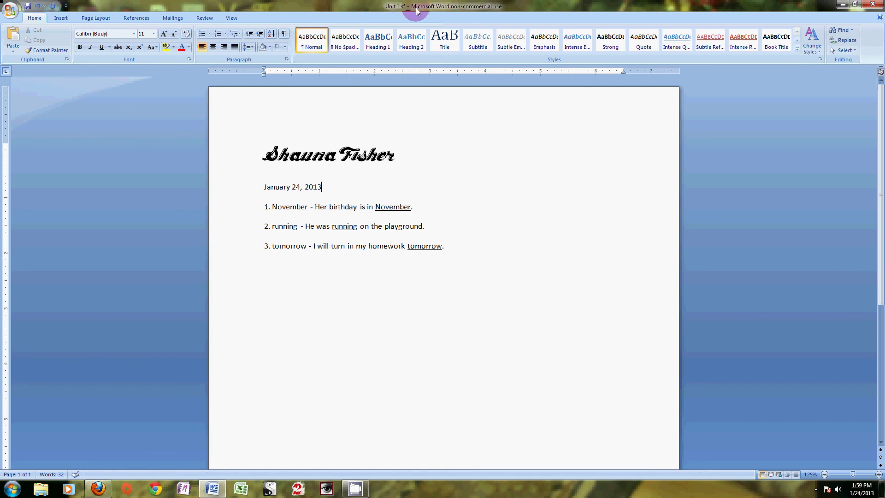
- Save the document 'Unit 1 sf' from the Quick Access Toolbar and Office menu
left_click(508, 191)
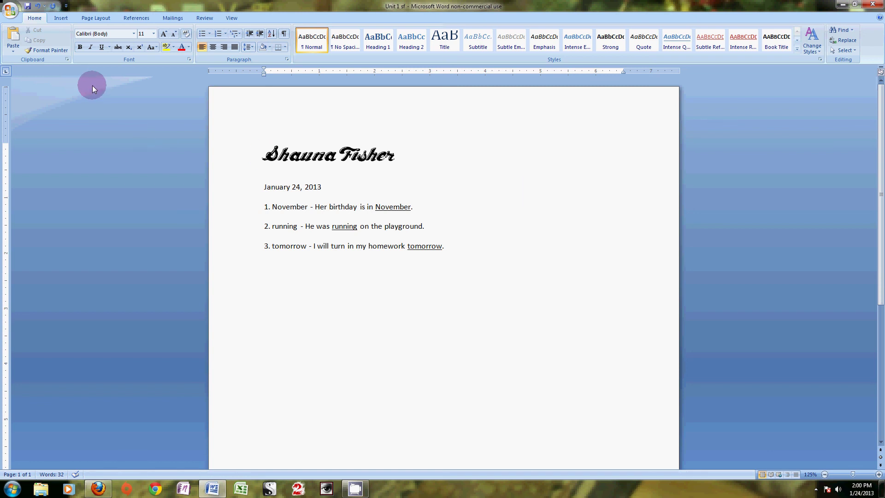
left_click(27, 7)
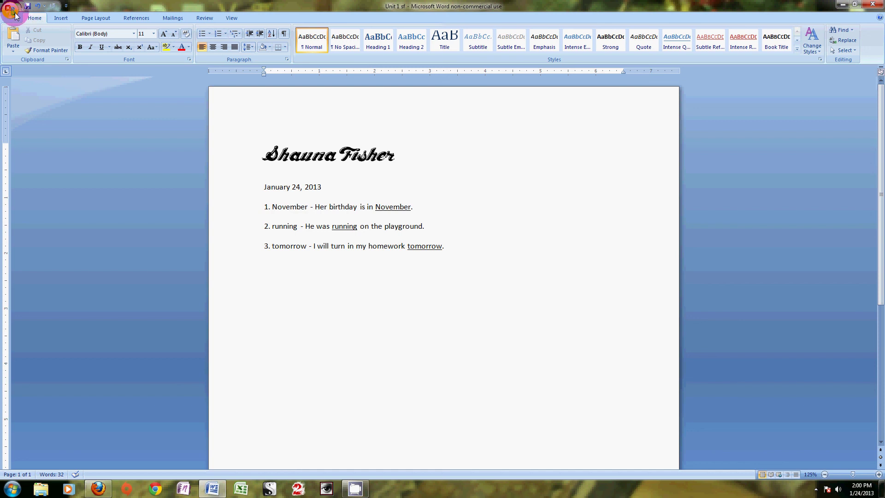
left_click(12, 12)
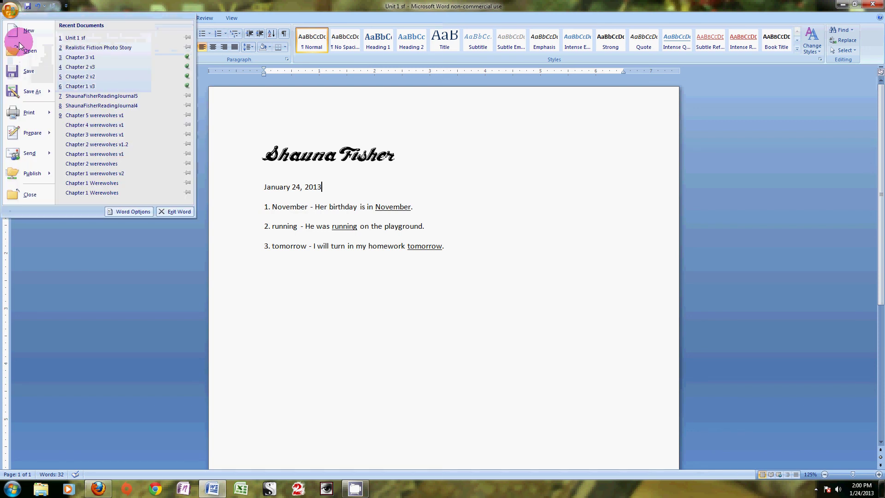
left_click(28, 70)
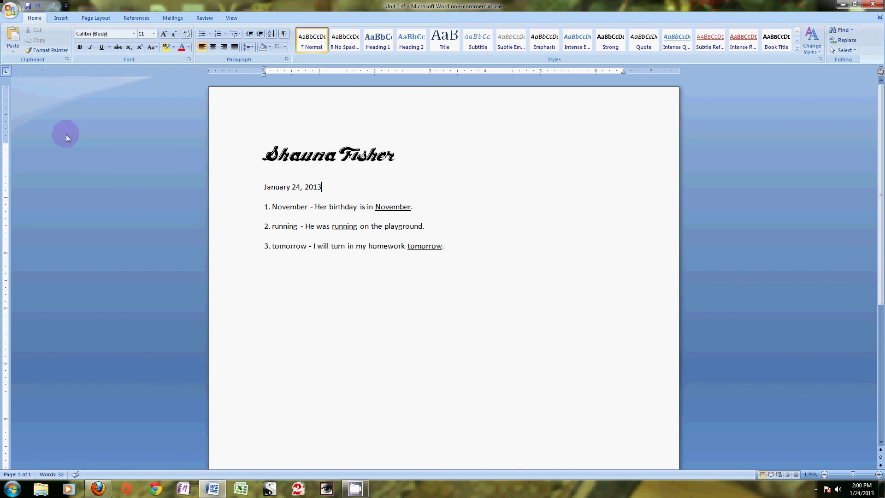